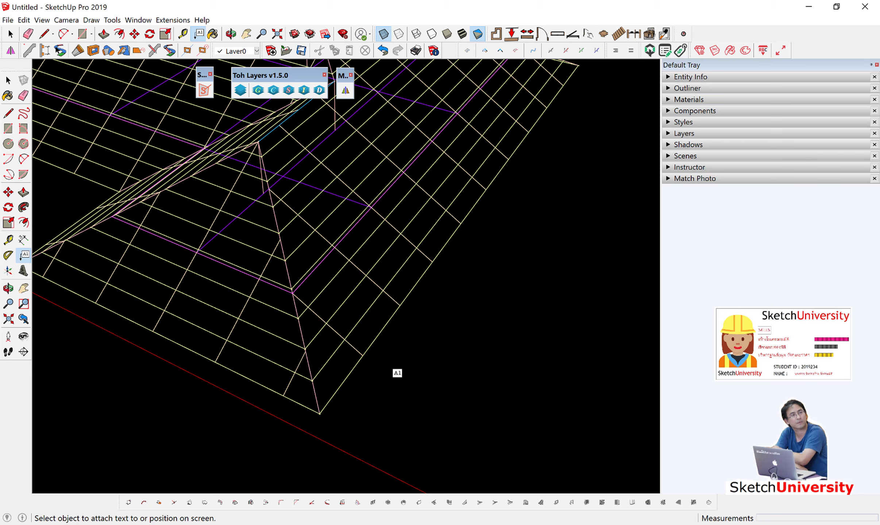
Step: Attach a leader label reading แปสำเร็จรูป to a batten edge
scroll(397, 373, "up", 3)
left_click(370, 315)
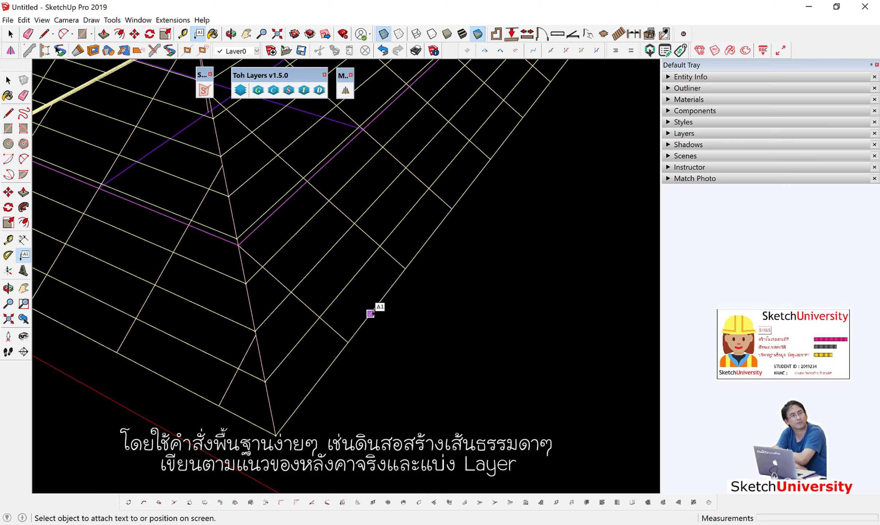
key("Escape")
left_click(383, 298)
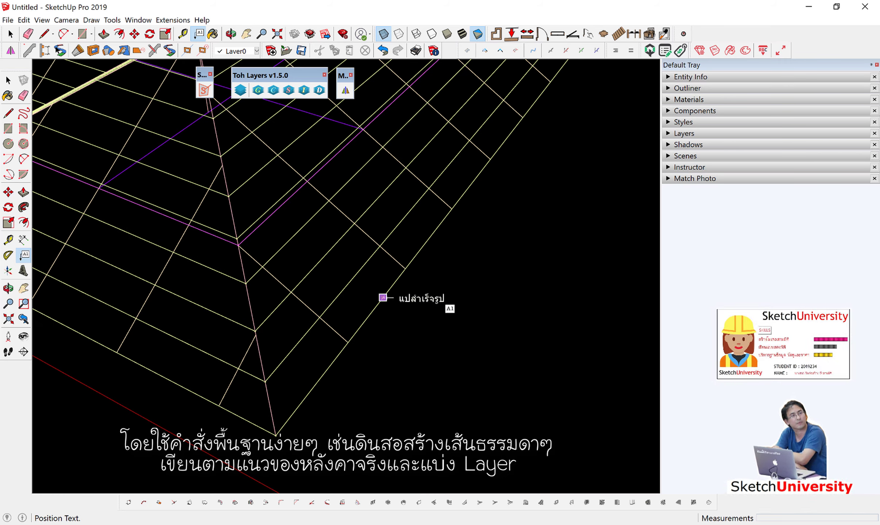
left_click(470, 326)
left_click(407, 370)
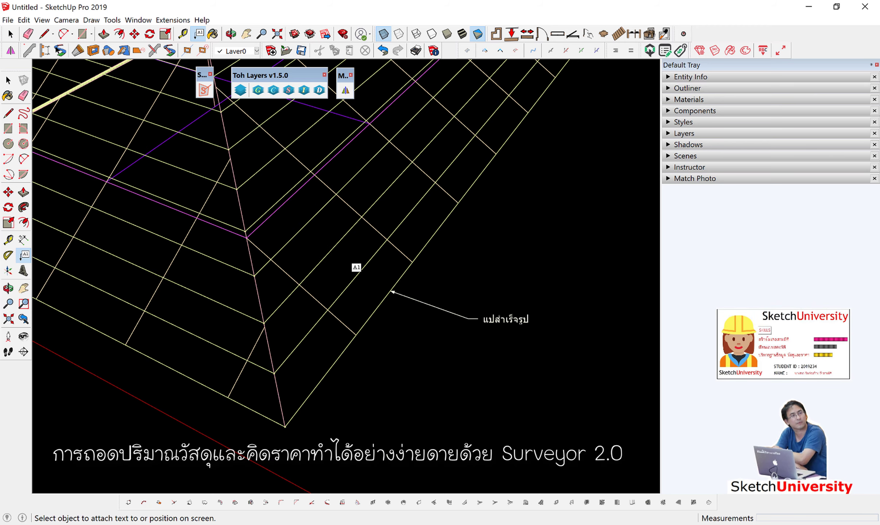
Step: Discard a second empty text label and bring up the Somtum Surveyor window
left_click(341, 325)
key("Escape")
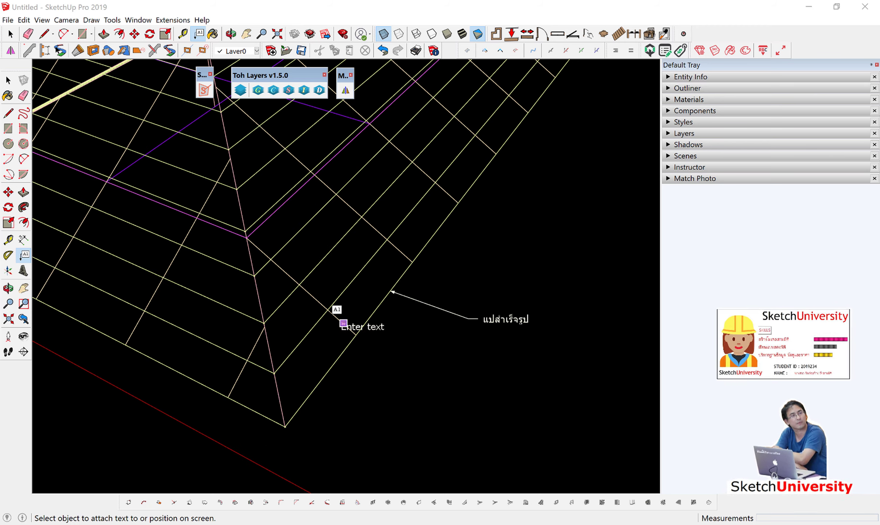
left_click(313, 296)
left_click(205, 90)
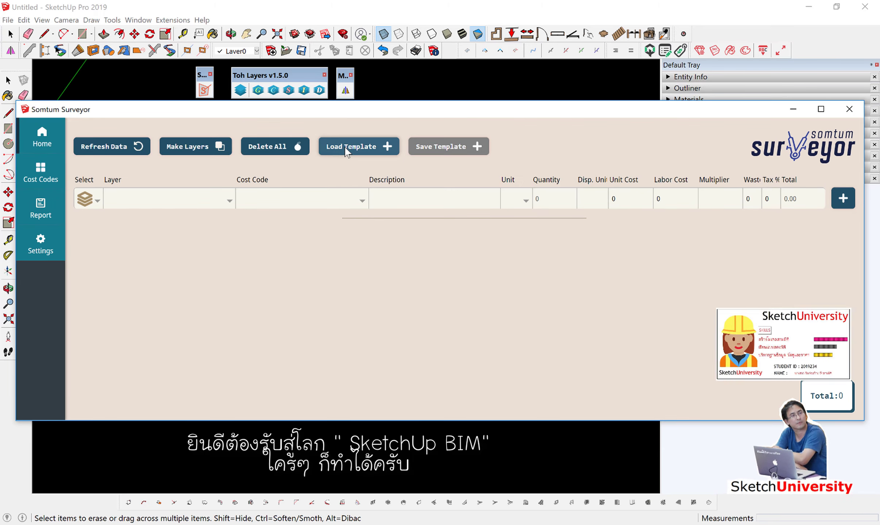
Step: Load the steel roof structure cost template in Somtum Surveyor
left_click(344, 146)
left_click(293, 287)
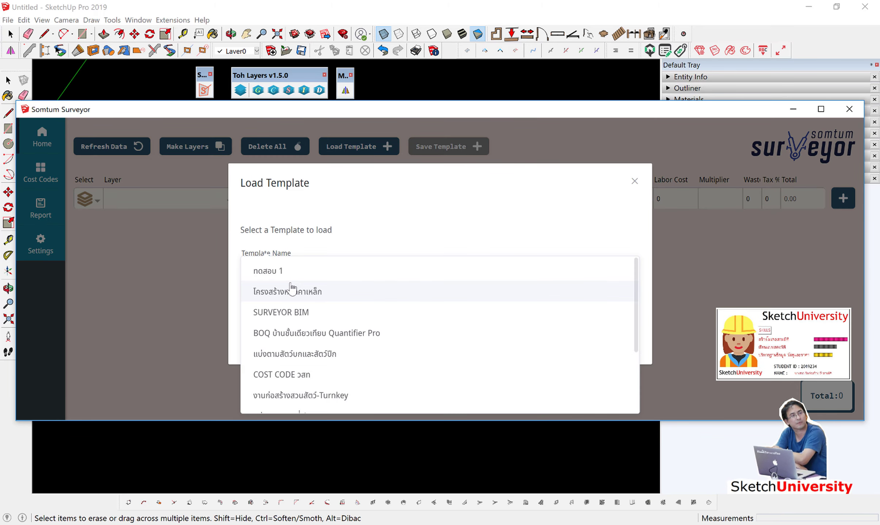
left_click(300, 291)
Step: Show the cost report with all columns autosized, then move Surveyor aside
left_click(41, 208)
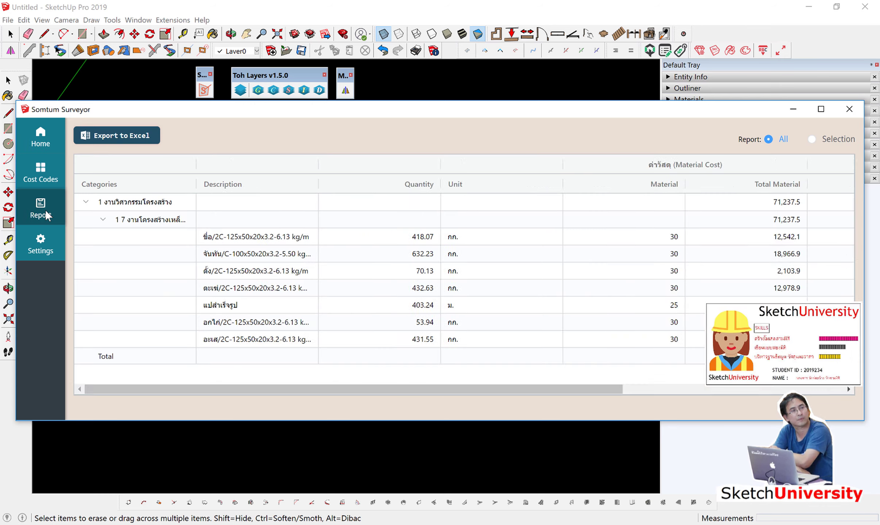
left_click(292, 185)
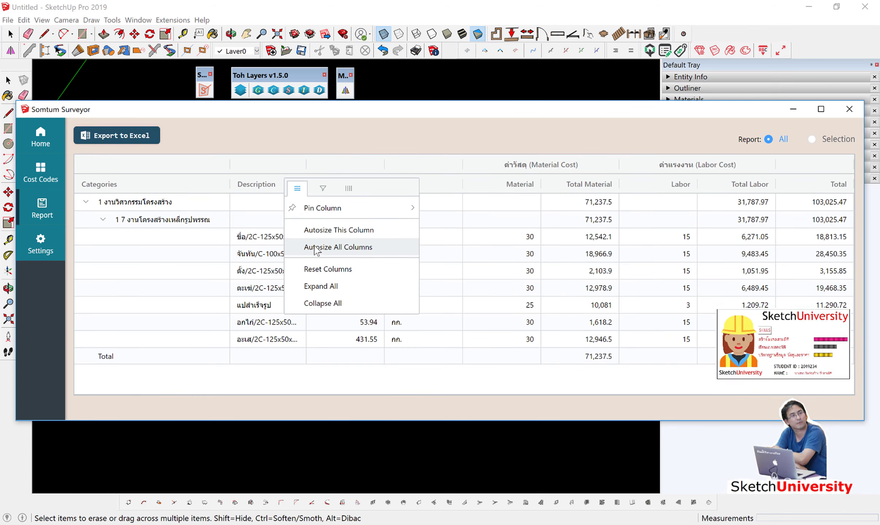
left_click(315, 250)
left_click_drag(361, 112, 352, 175)
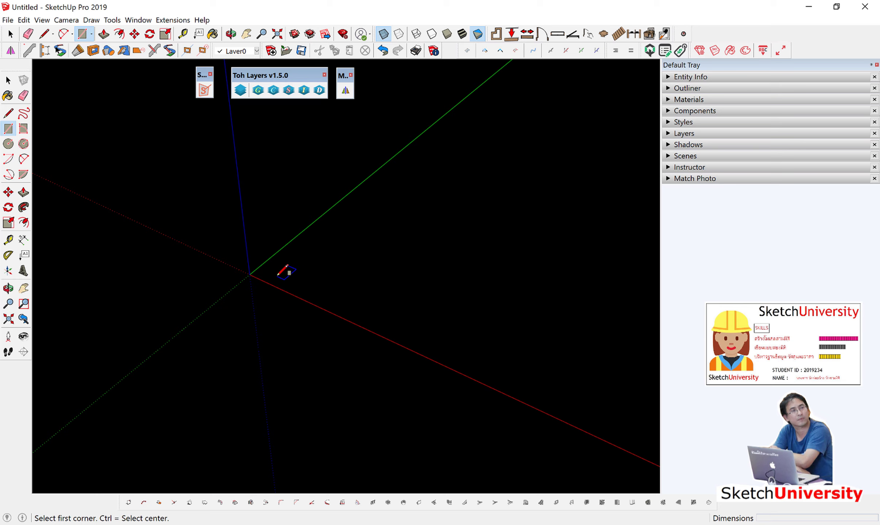
Step: Draw an 8,1 rectangle from the origin on the ground plane
left_click(277, 276)
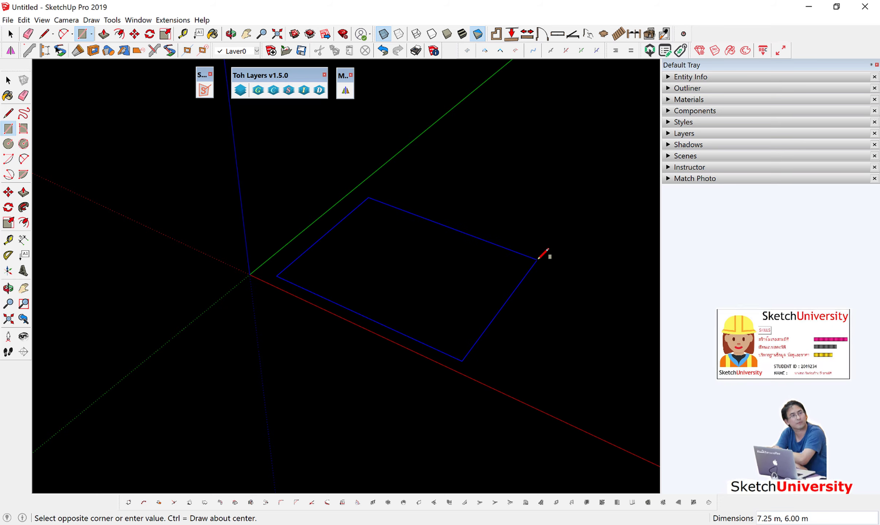
type("8,")
type("1")
key("Return")
key("space")
middle_click_drag(538, 259, 251, 205)
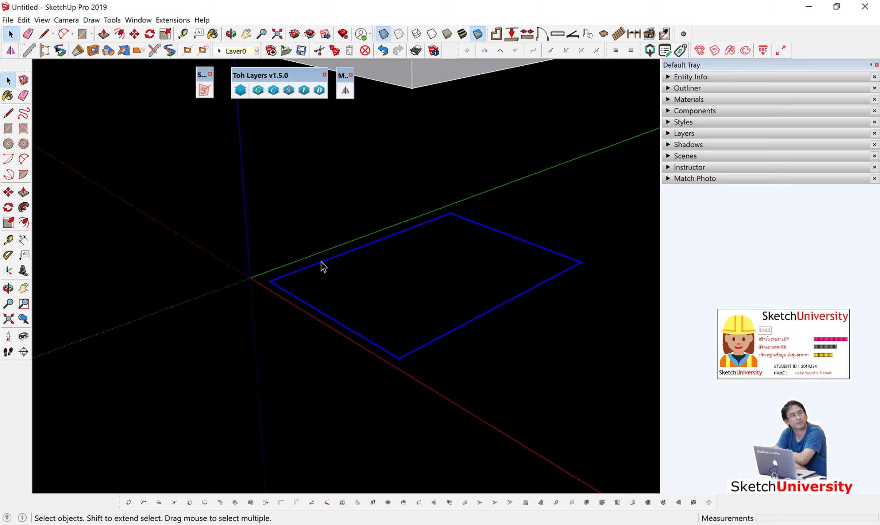
Step: Turn the rectangle outline into a group
left_click(319, 265)
double_click(321, 263)
right_click(321, 262)
left_click(349, 272)
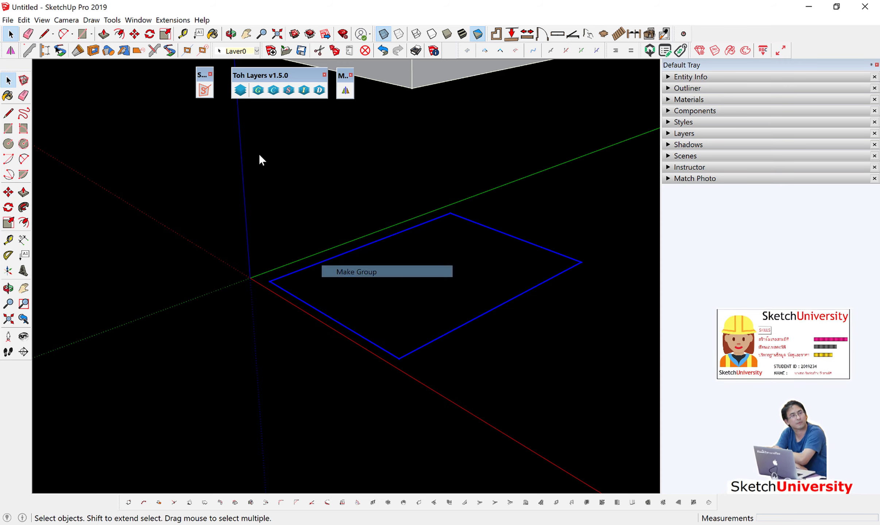
Step: Move the rectangle group to the อะเส/2C-125x50x20x3.2-6.13 kg/m layer
left_click(240, 89)
left_click(155, 91)
type("อะ")
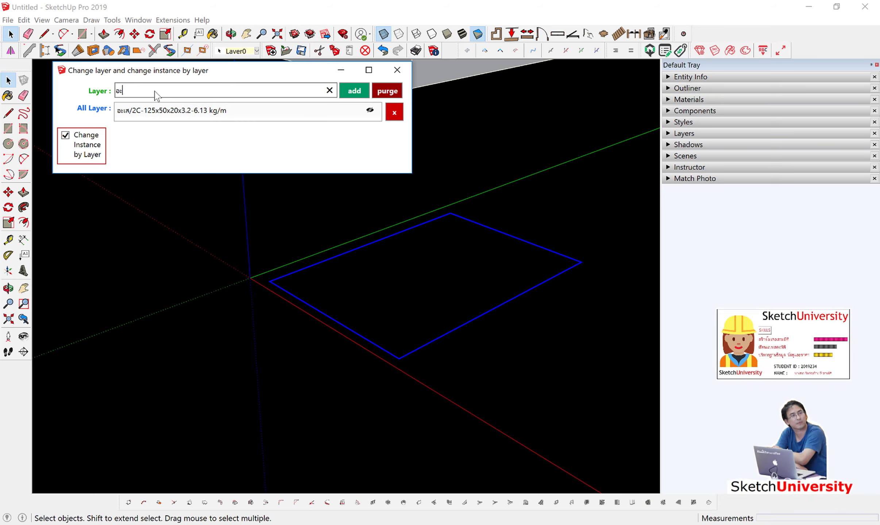
type("เส")
left_click(156, 115)
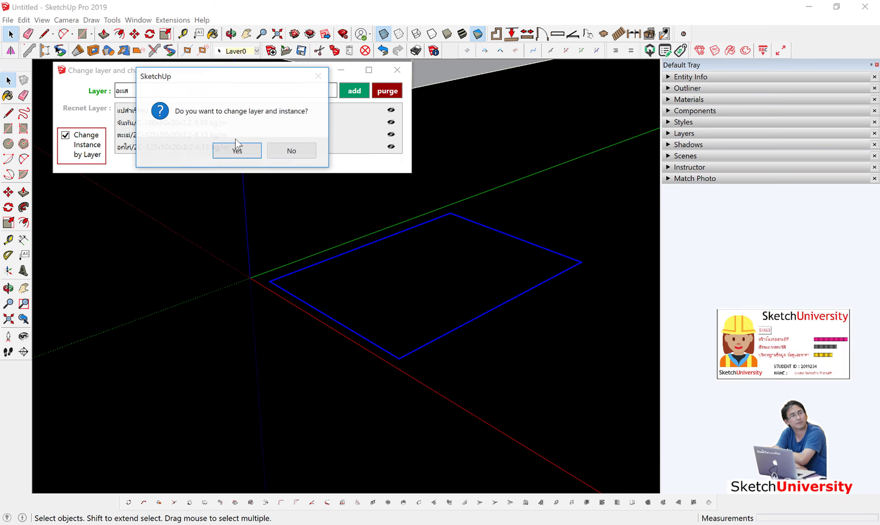
left_click(236, 149)
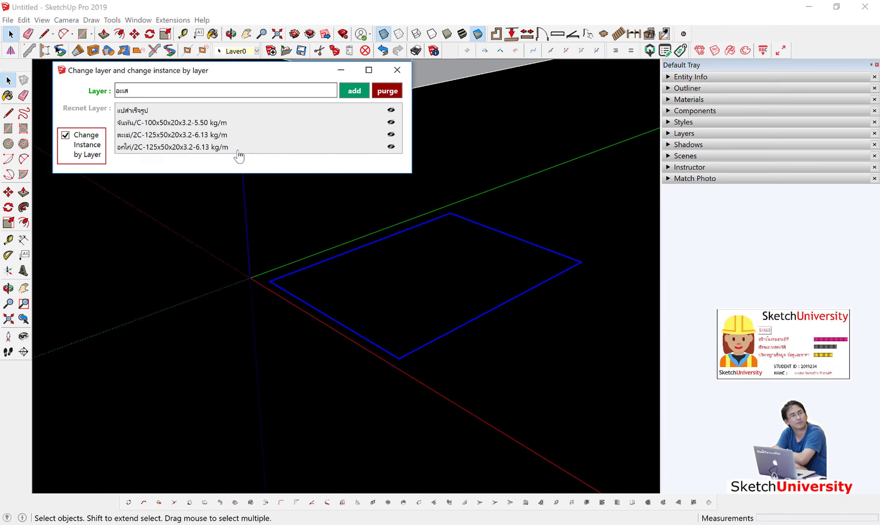
left_click(397, 70)
Step: Draw the first cross line across the rectangle and start the second
middle_click_drag(261, 238, 294, 270)
key("l")
left_click(364, 224)
left_click(513, 309)
key("Escape")
left_click(332, 335)
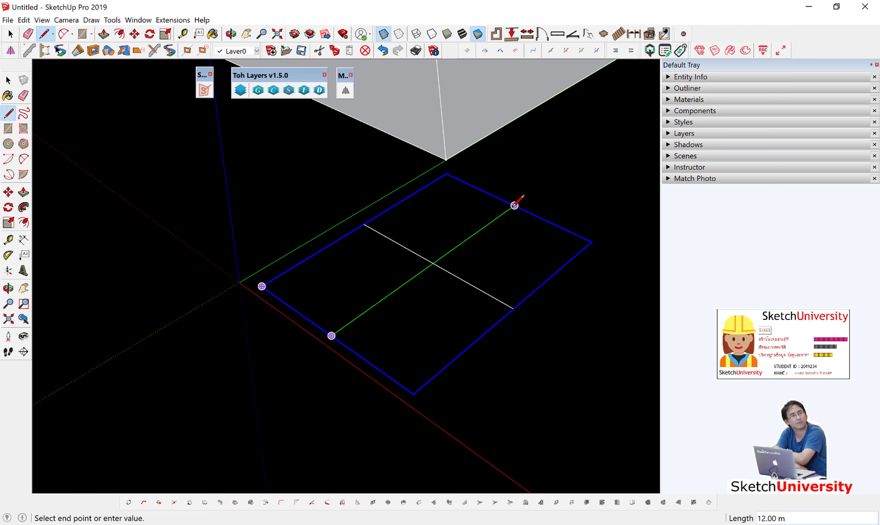
Step: Finish the second cross line and group both cross lines together
left_click(515, 206)
key("space")
left_click(410, 252)
scroll(416, 263, "up", 3)
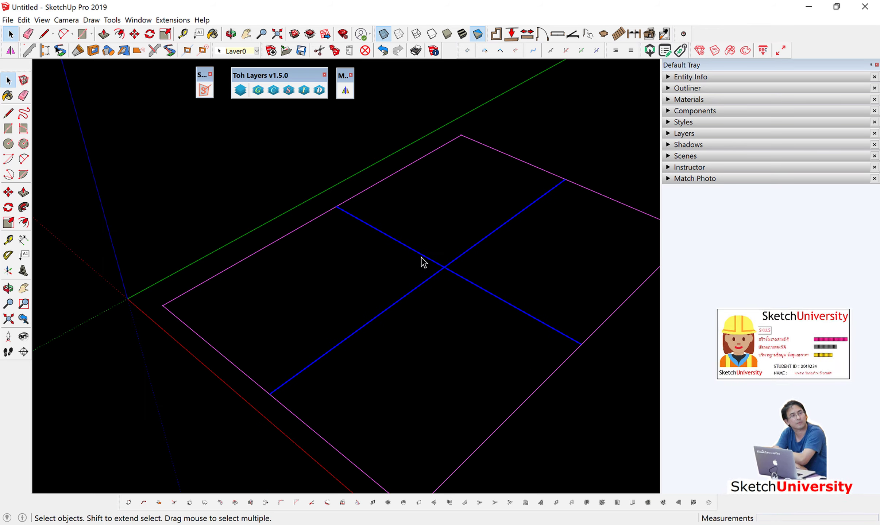
right_click(421, 257)
left_click(459, 270)
scroll(458, 285, "down", 3)
left_click_drag(460, 291, 413, 245)
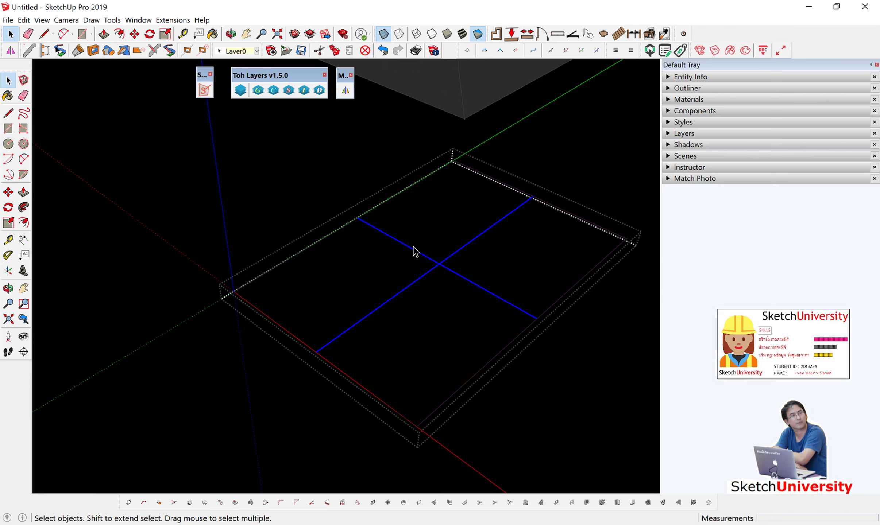
mouse_move(416, 252)
middle_mouse_down()
mouse_move(424, 289)
mouse_move(499, 153)
mouse_move(385, 279)
mouse_move(387, 293)
middle_mouse_up()
left_click(401, 292)
Step: Assign the cross-line group to the ขื่อ/2C-125x50x20x3.2-6.13 kg/m layer
left_click_drag(442, 295, 412, 250)
left_click(240, 90)
key("BackSpace")
type("Laye")
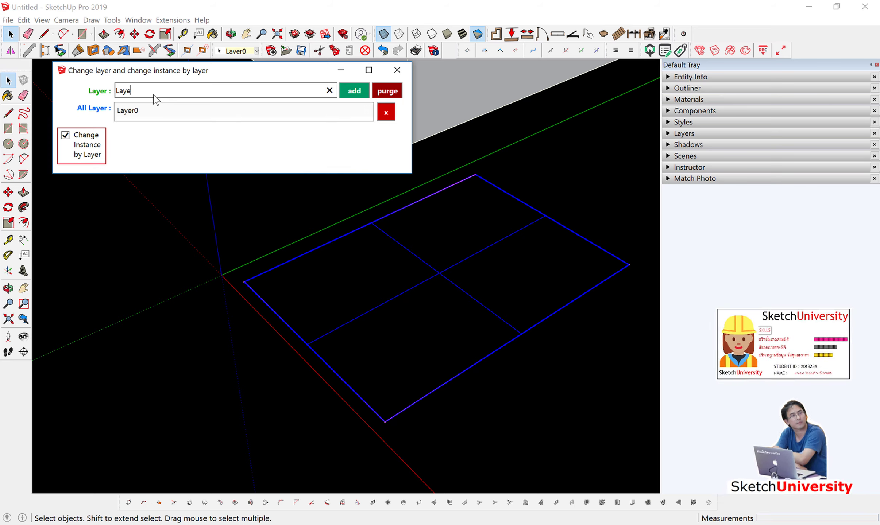
key("BackSpace")
key("BackSpace")
key("BackSpace")
type("c")
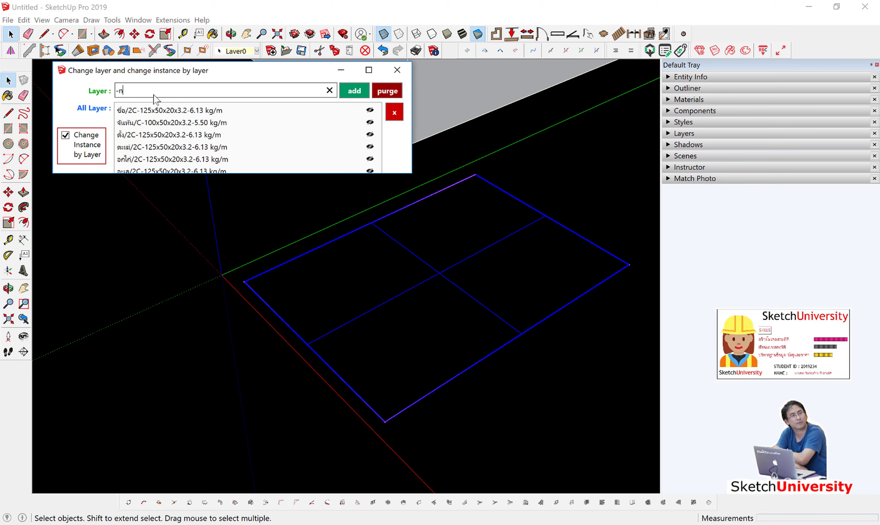
key("BackSpace")
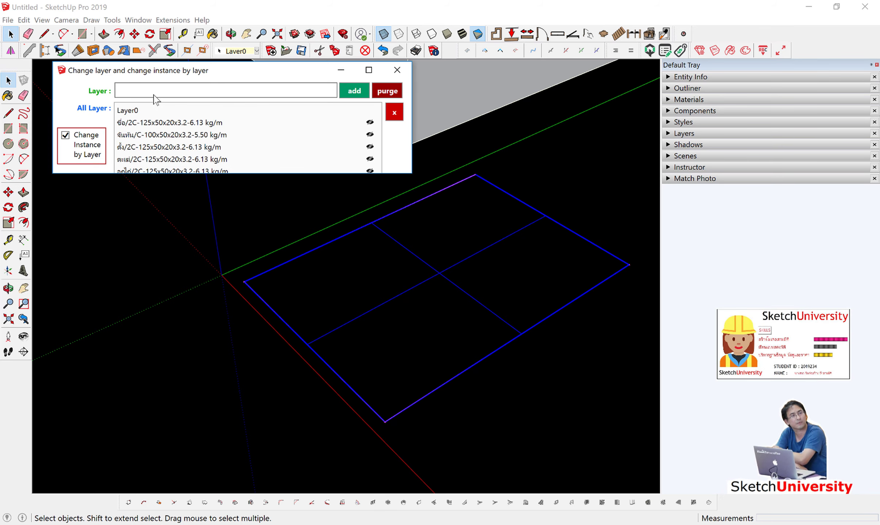
type("ชขื")
key("Return")
Step: Explode the roof group above the grid into loose geometry
mouse_move(309, 247)
middle_mouse_down()
mouse_move(340, 251)
mouse_move(331, 203)
middle_mouse_up()
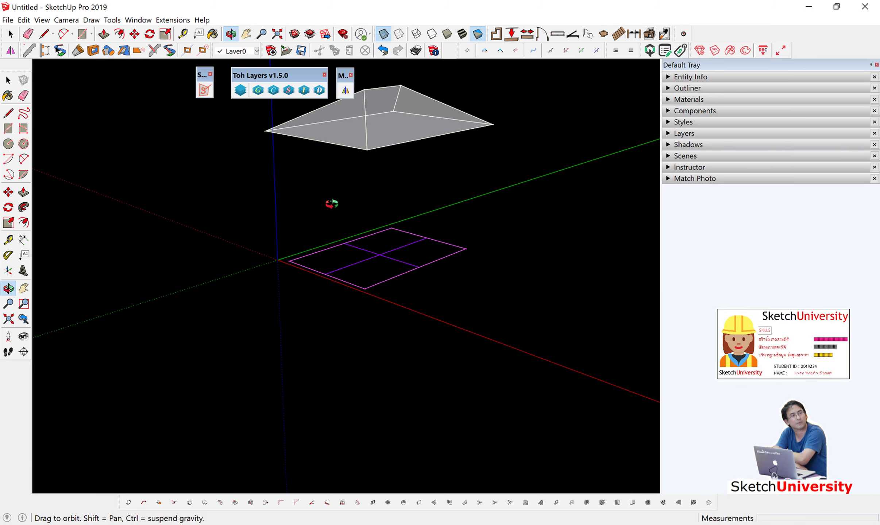
key("space")
left_click(414, 127)
mouse_move(406, 122)
middle_mouse_down()
mouse_move(398, 140)
mouse_move(526, 181)
mouse_move(537, 165)
middle_mouse_up()
right_click(397, 139)
left_click(427, 205)
Step: Hide the roof face and erase one roof edge
right_click(402, 119)
left_click(425, 149)
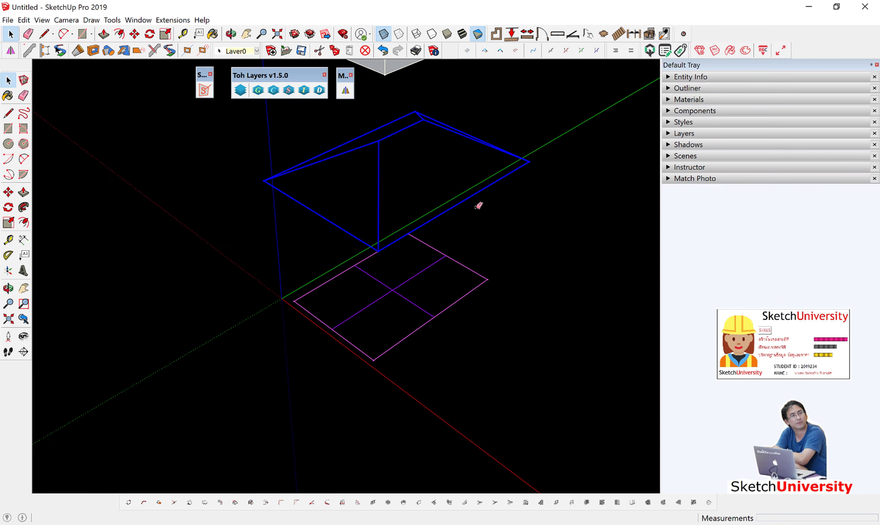
left_click(478, 205)
middle_click_drag(399, 191, 383, 141)
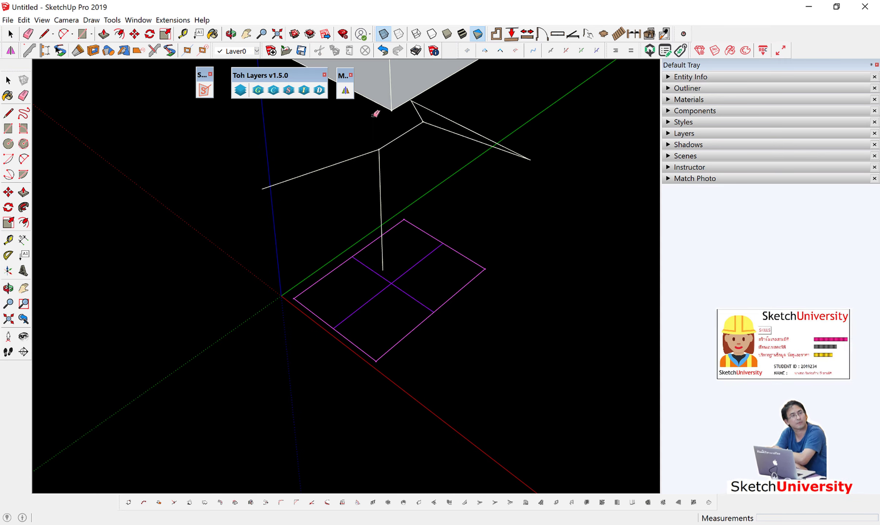
left_click(468, 128)
key("space")
Step: Select the vertical roof edge plus two more hip edges
middle_click_drag(470, 145, 304, 373)
left_click(303, 365, "shift")
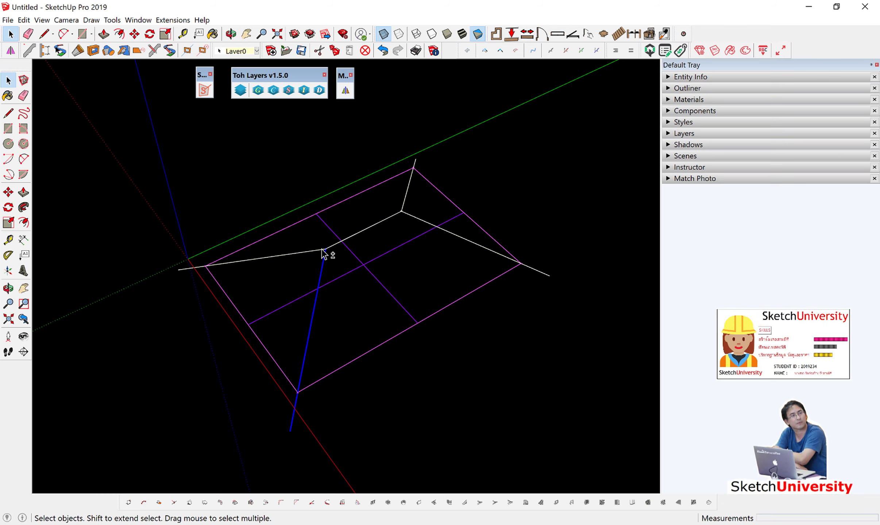
left_click(309, 252, "shift")
left_click(405, 204, "shift")
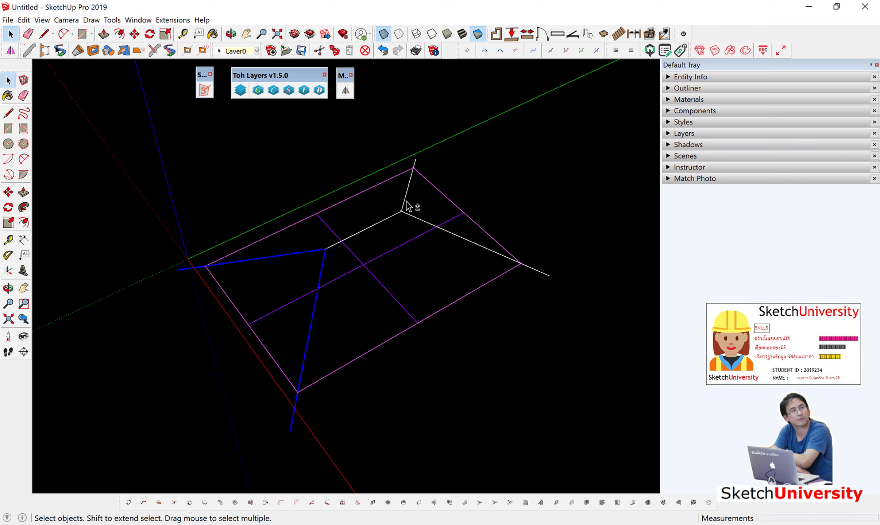
Step: Put the four hip edges on their own salmon-coloured material layer
left_click(415, 218, "shift")
right_click(415, 218)
left_click(273, 90)
left_click(401, 70)
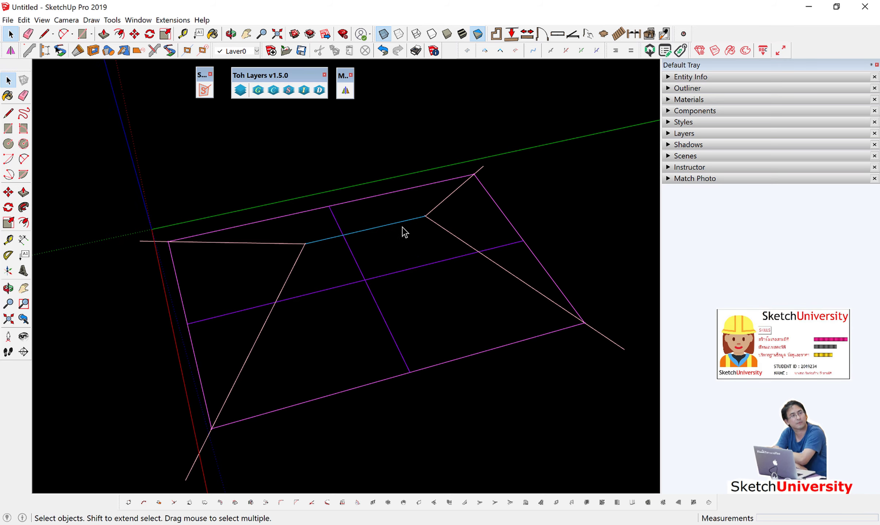
Step: Select the ridge line and show its Entity Info details
left_click(403, 228)
right_click(403, 229)
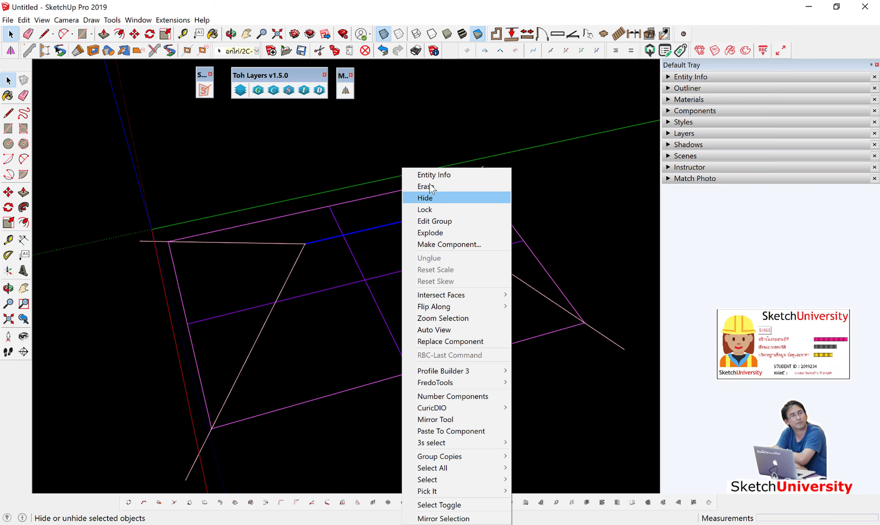
left_click(432, 175)
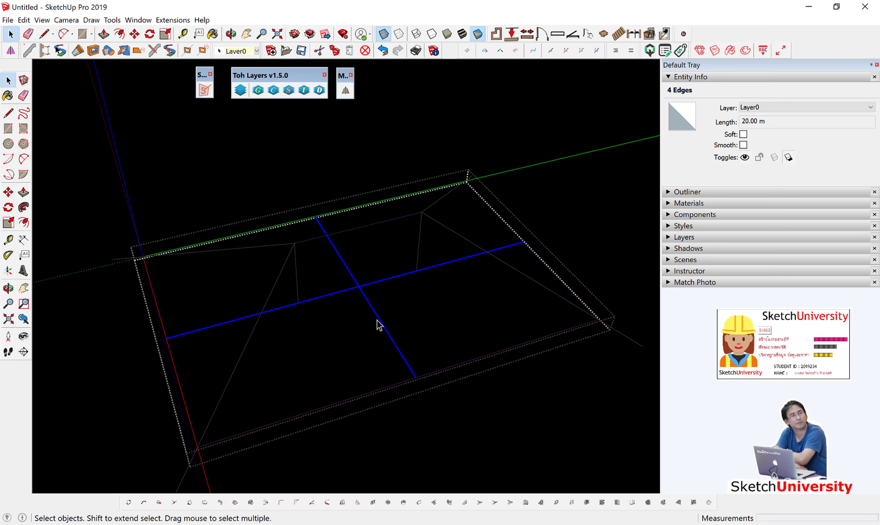
Step: Draw a rafter line from the blue beam line to the roof's outer edge
key("l")
left_click(299, 303)
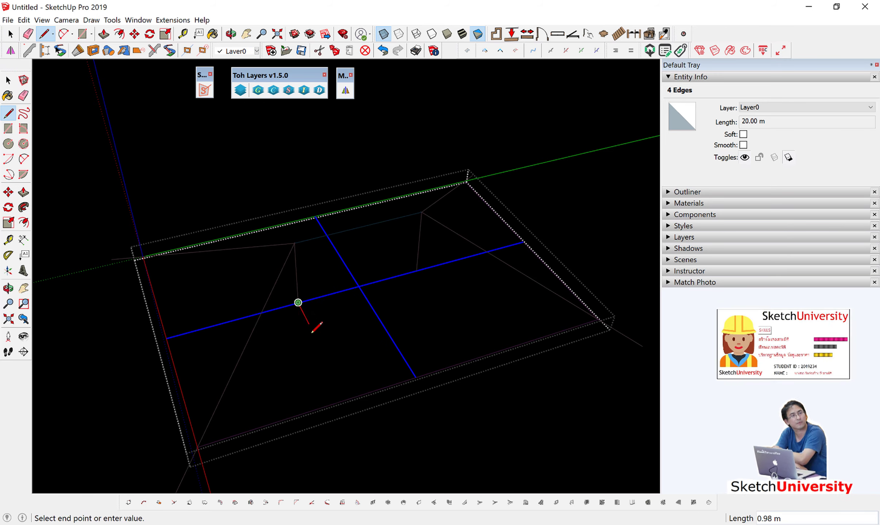
left_click(348, 400)
key("Escape")
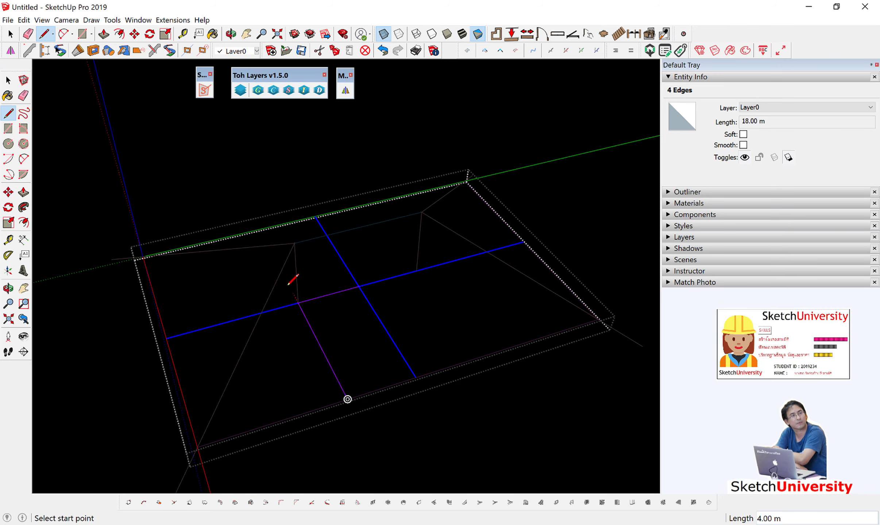
middle_click_drag(275, 237, 352, 305)
key("space")
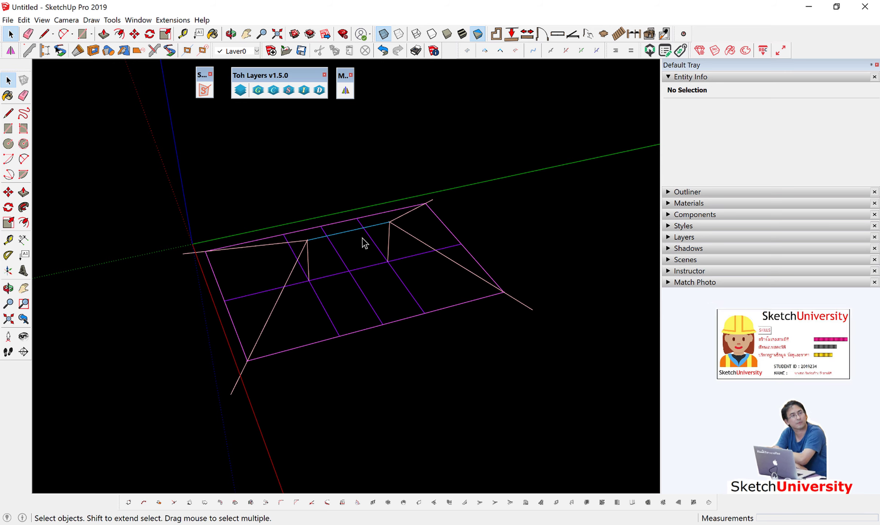
Step: Draw a line from the lower hip end to the opposite hip end
key("l")
left_click(231, 394)
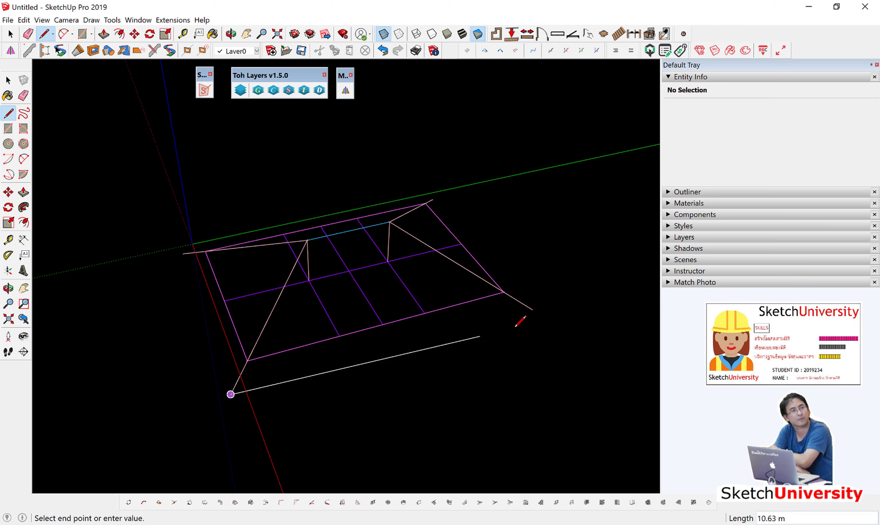
left_click(533, 310)
middle_click_drag(451, 303, 520, 320)
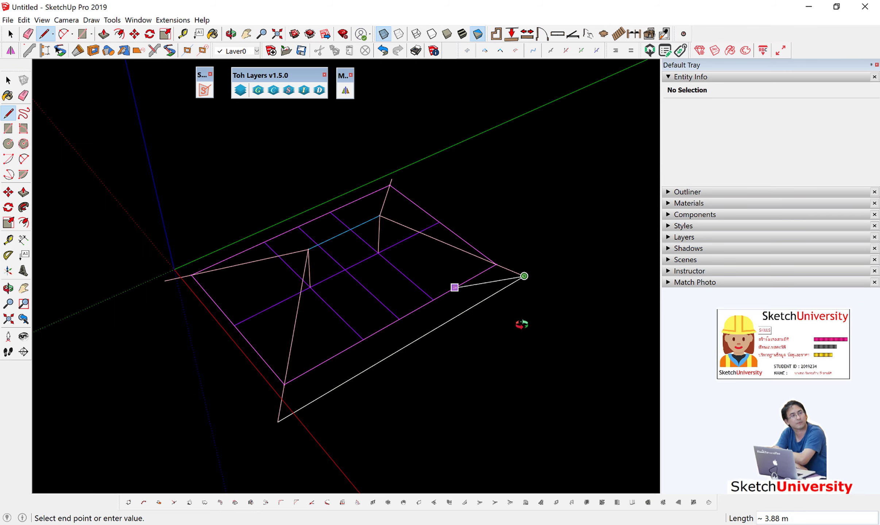
key("space")
Step: Crossing-select the five rafter lines on one roof slope
left_click_drag(364, 236, 402, 415)
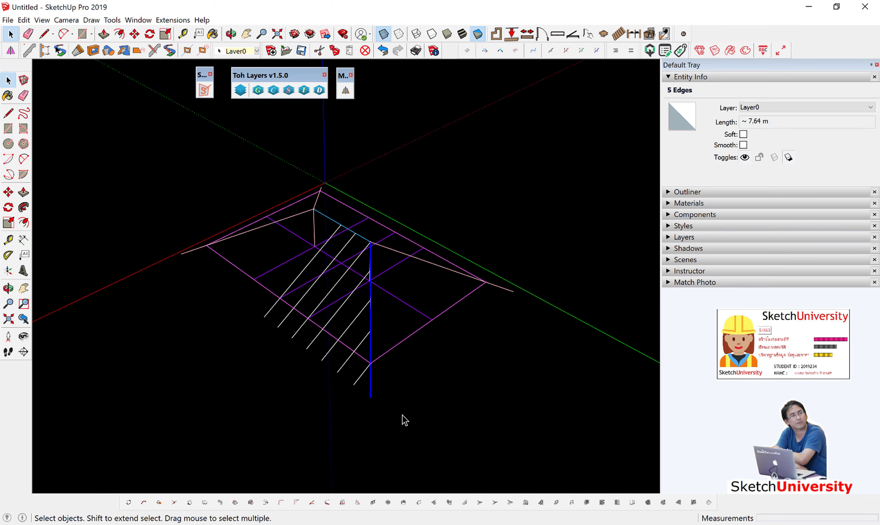
left_click(402, 414)
middle_click_drag(402, 414, 307, 340)
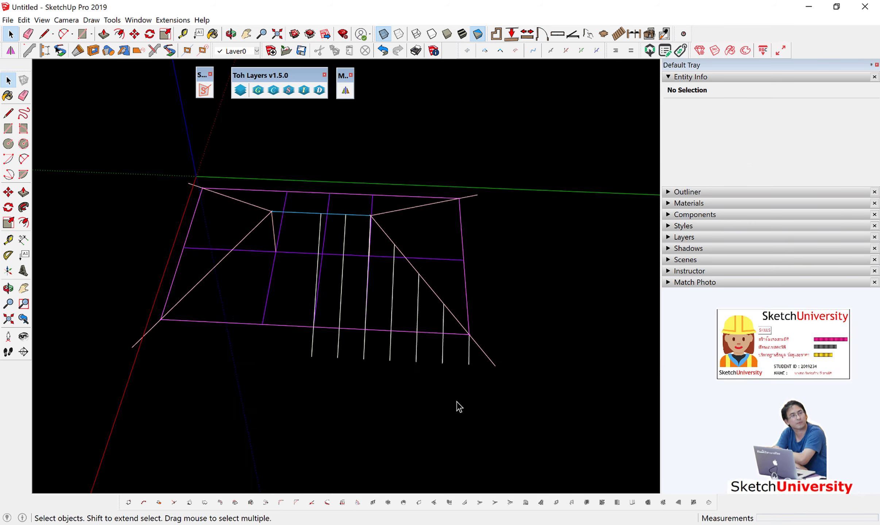
scroll(471, 397, "up", 1)
left_click_drag(481, 397, 284, 350)
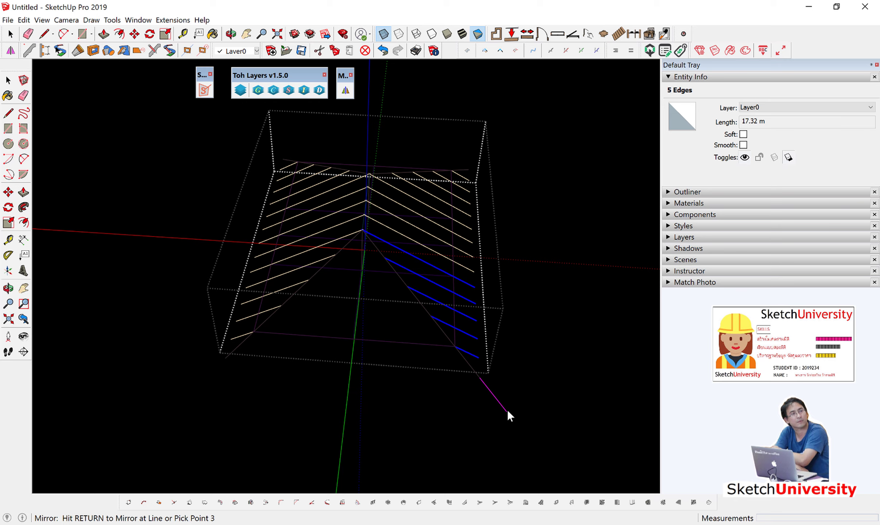
Step: Mirror the rafters, keep the originals, and select the solid roof group
left_click(521, 339)
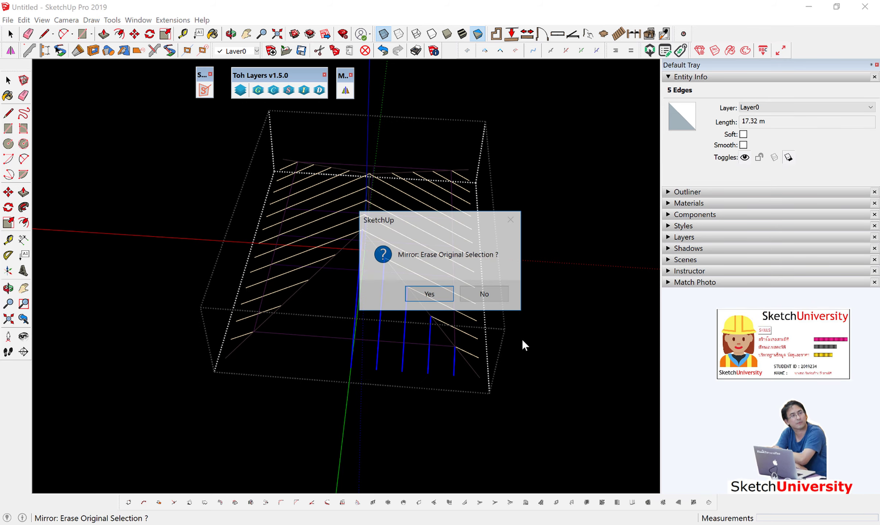
left_click(484, 294)
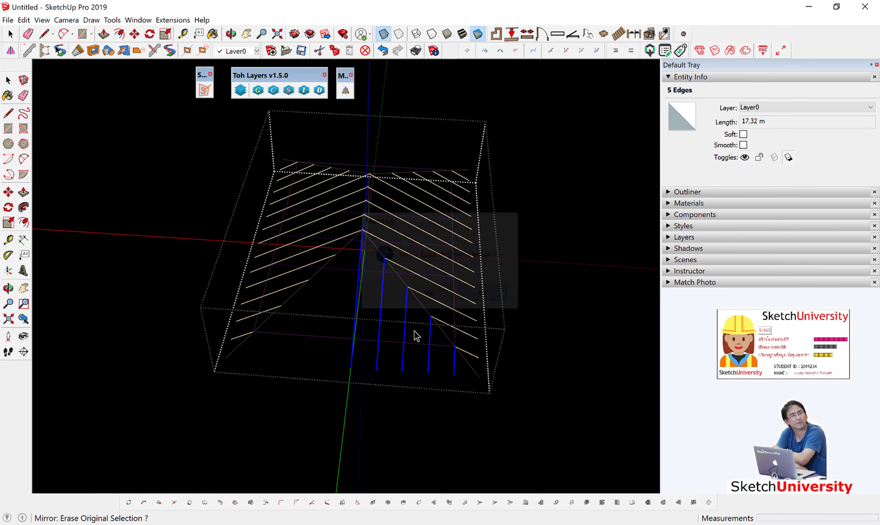
left_click(358, 182)
Step: Enter the solid hip roof group for editing and orbit to a side view
double_click(358, 183)
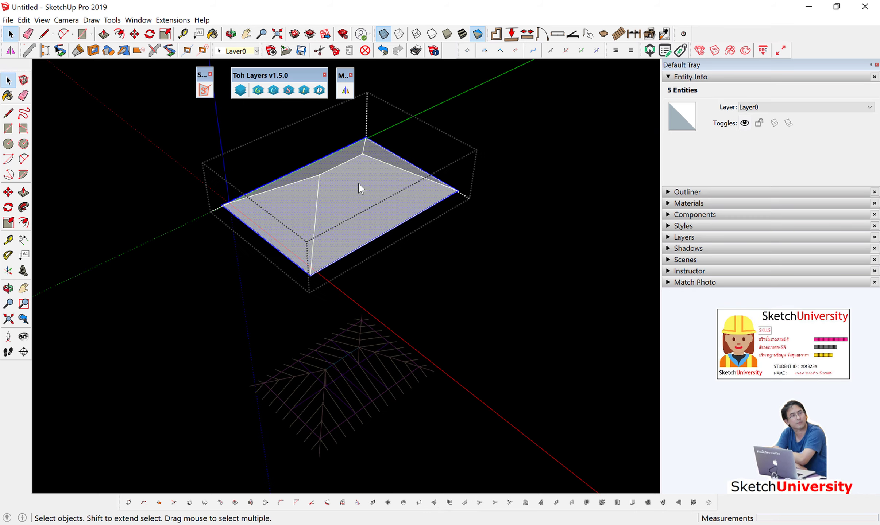
right_click(359, 182)
mouse_move(397, 204)
middle_mouse_down()
mouse_move(408, 116)
mouse_move(401, 147)
mouse_move(280, 112)
middle_mouse_up()
Step: Select the roof and batten groups together and intersect their faces to cut the batten grid
left_click_drag(281, 112, 224, 104)
right_click(341, 130)
mouse_move(380, 243)
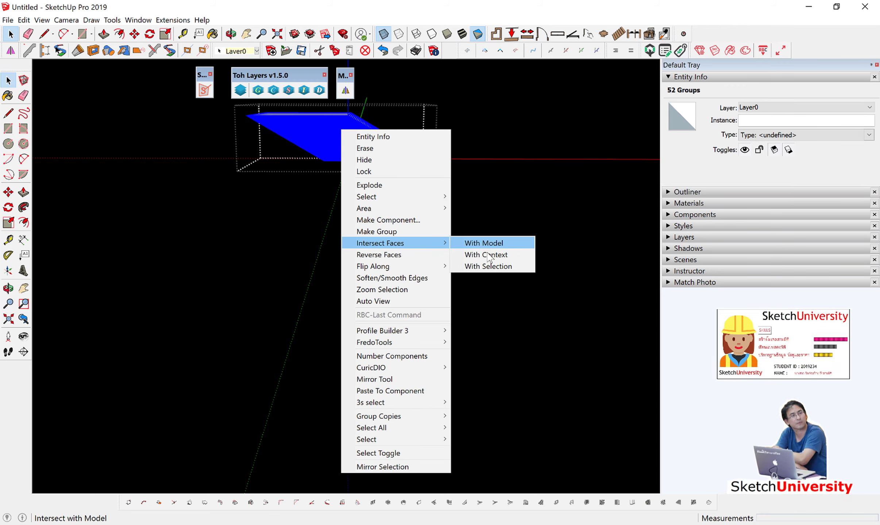
left_click(488, 266)
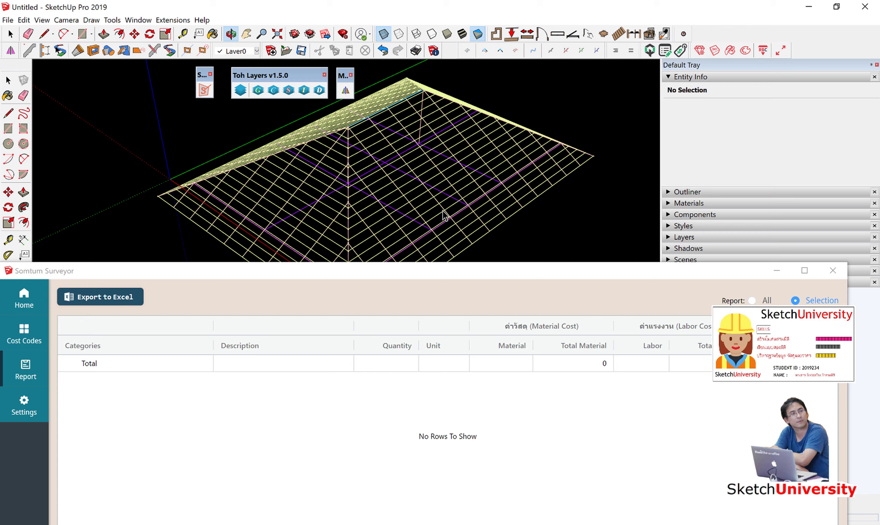
Step: Select the ridge and then the post member to see their costs in Surveyor
scroll(349, 122, "up", 3)
scroll(345, 123, "up", 3)
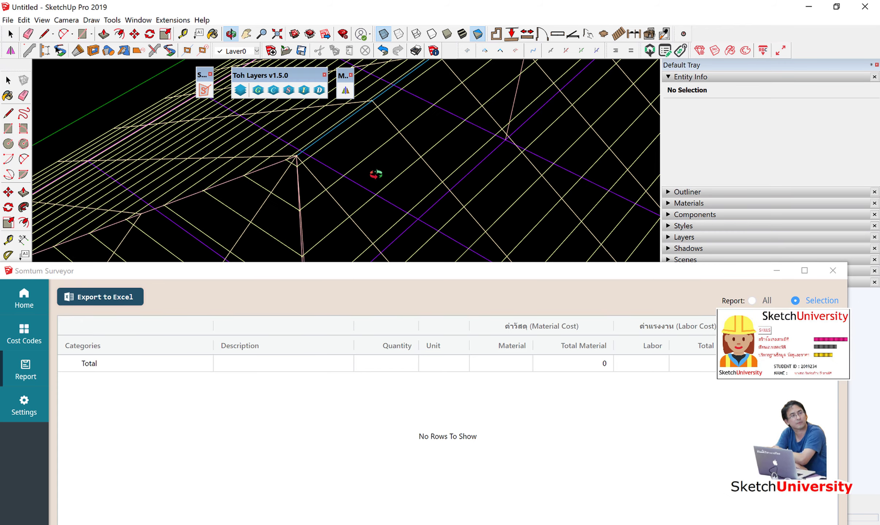
scroll(345, 123, "up", 2)
left_click(328, 140)
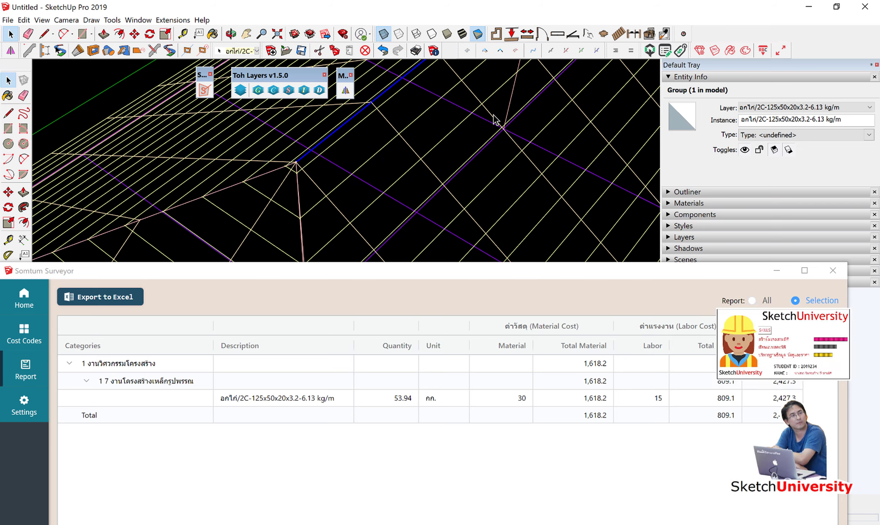
left_click(511, 104)
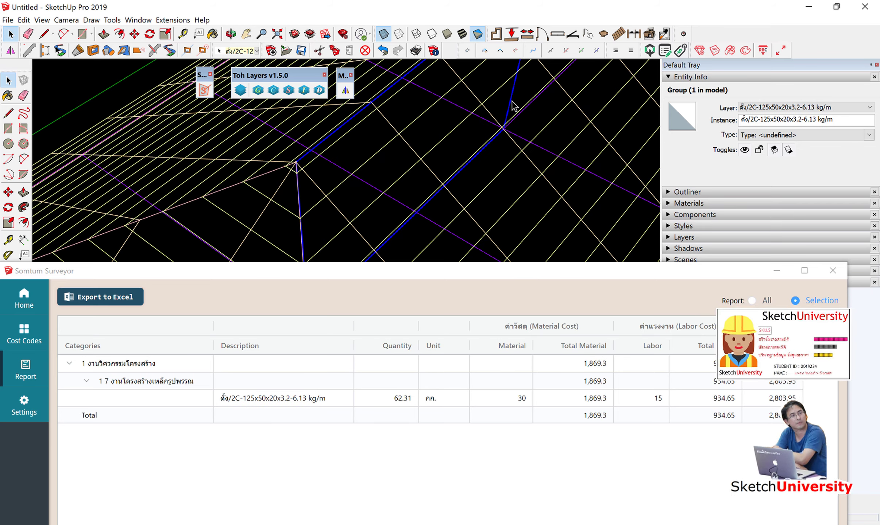
Step: Crossing-select all seven framing groups and export the cost report to Documents as export.csv
scroll(444, 173, "down", 3)
scroll(446, 175, "down", 3)
scroll(508, 147, "down", 3)
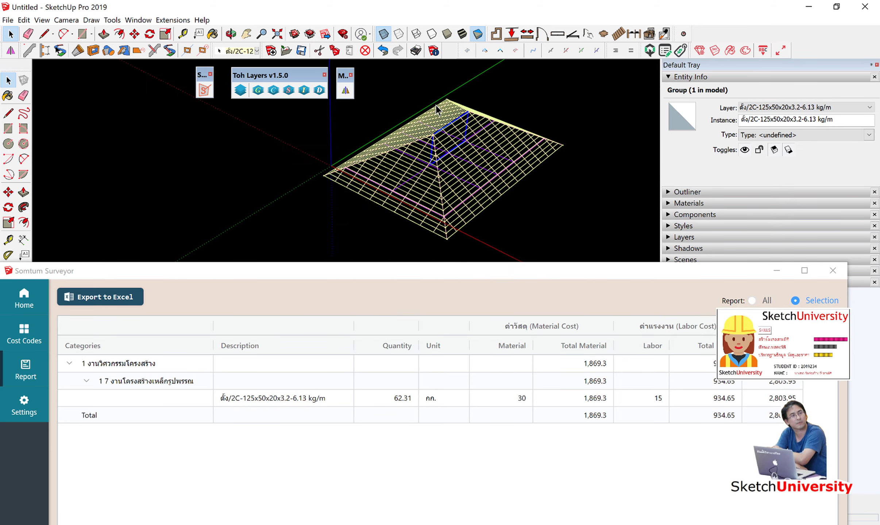
left_click_drag(586, 229, 345, 95)
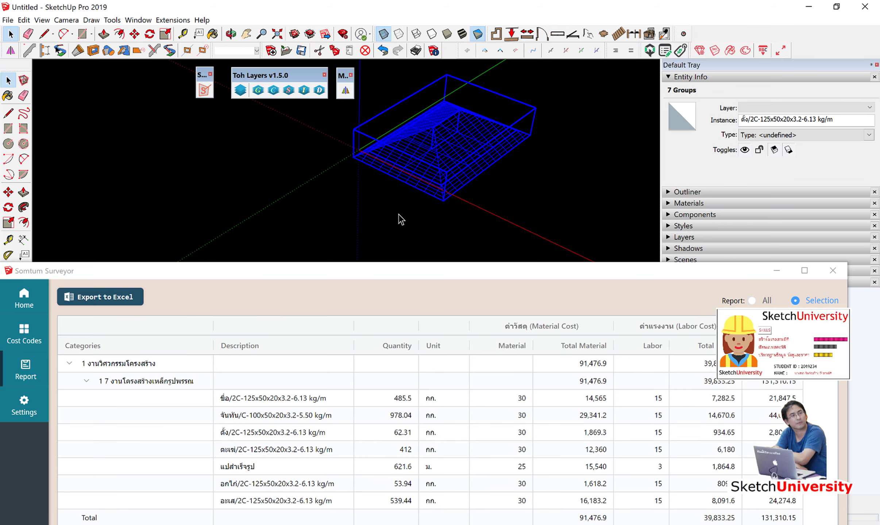
left_click_drag(446, 271, 466, 147)
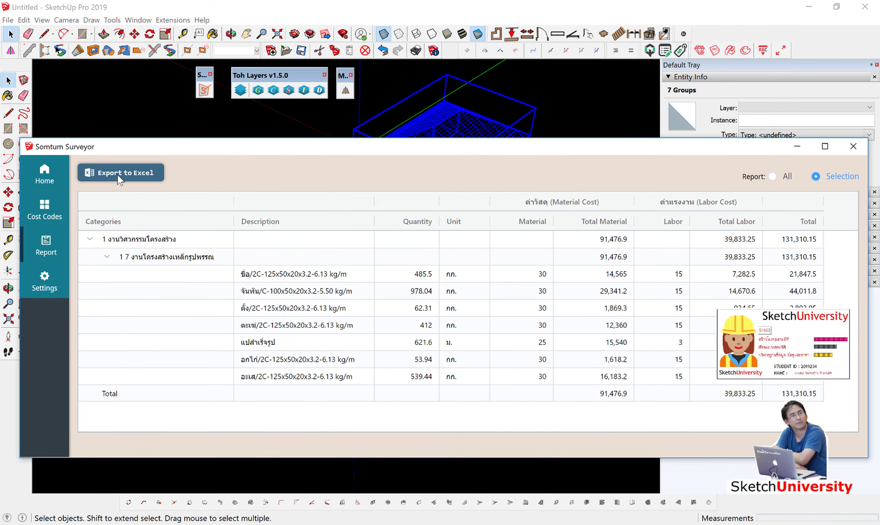
right_click(285, 270)
mouse_move(342, 341)
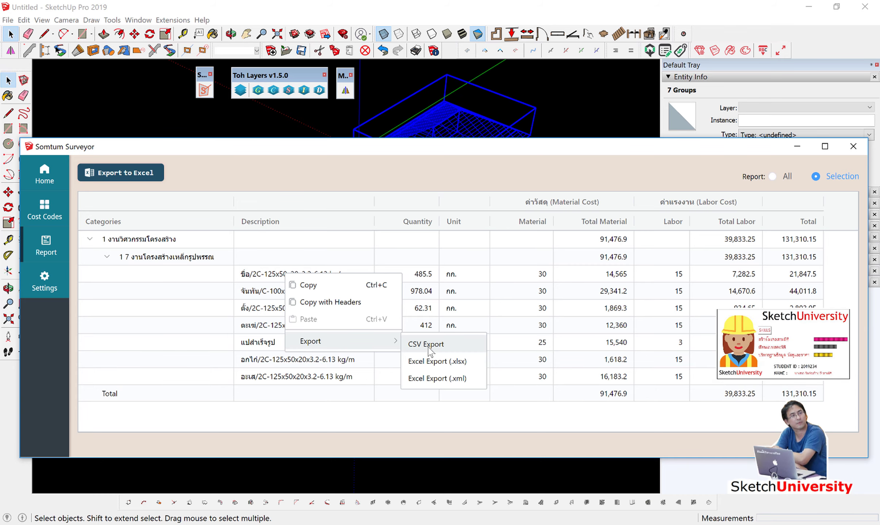
left_click(425, 345)
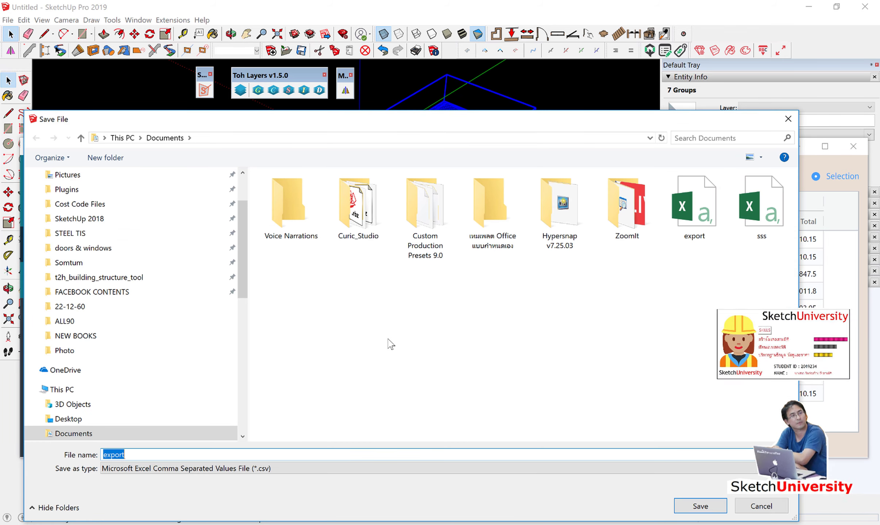
left_click(700, 506)
left_click(347, 301)
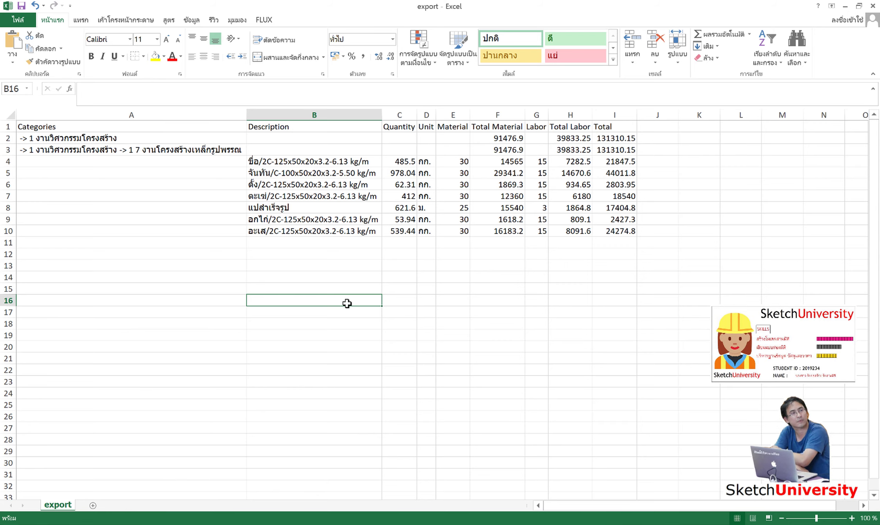